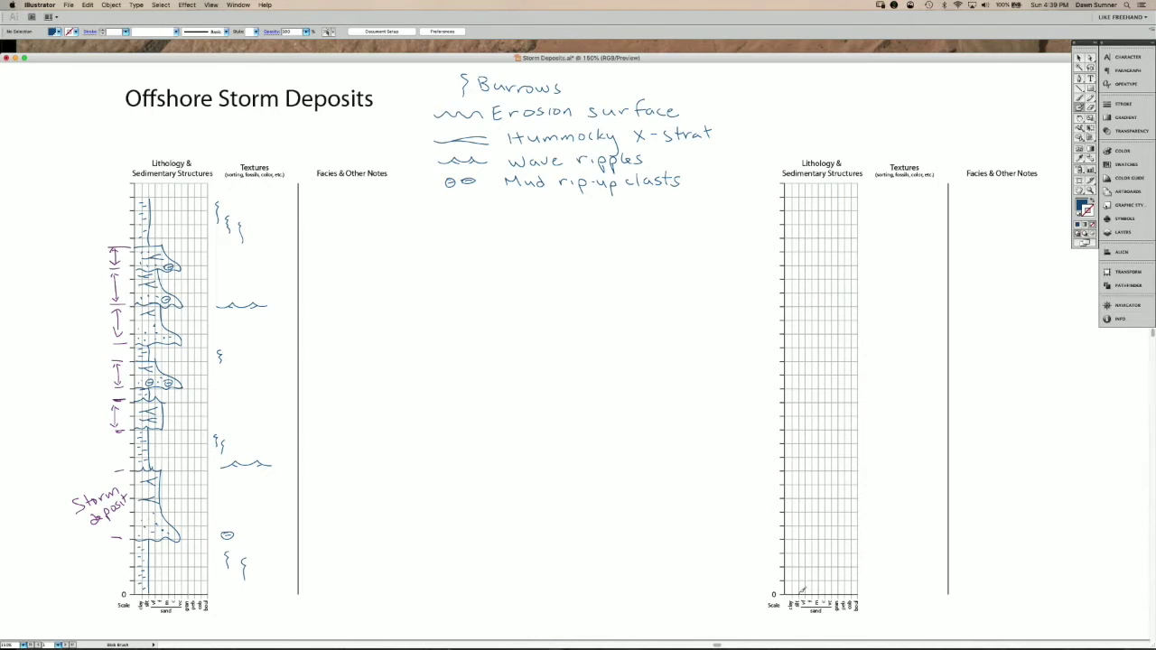
Draw a burrowed mudstone interval at the base of the blank right-hand log, topped by a thin hummocky sand bed with wave ripples.
drag(802, 589, 801, 535)
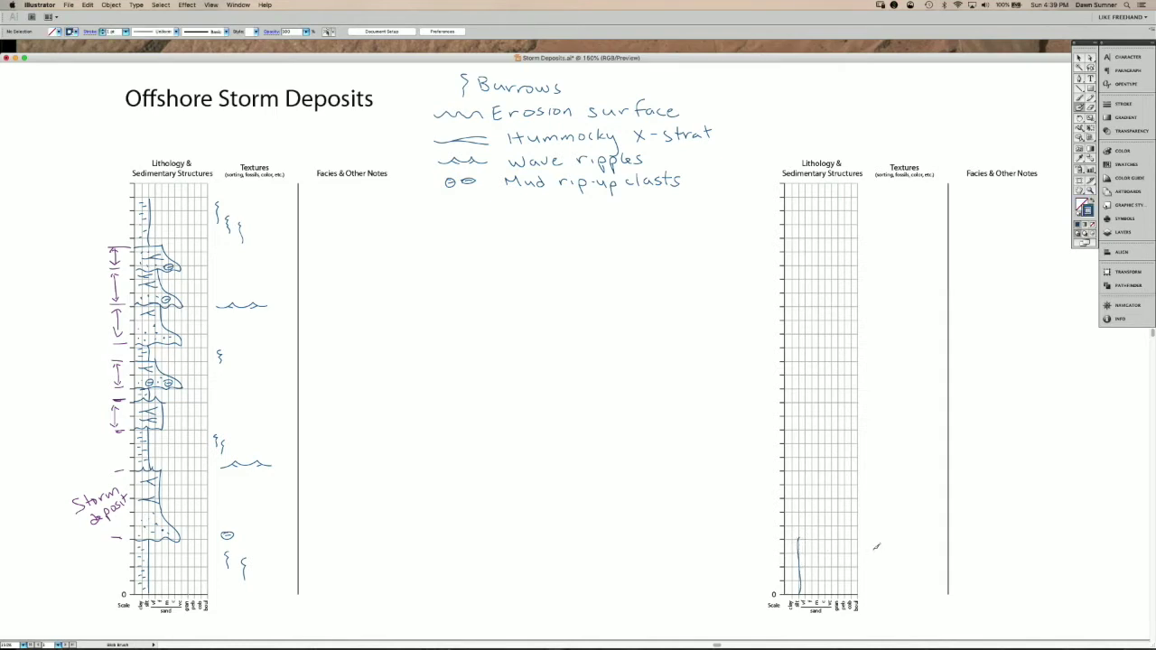
mouse_move(871, 547)
mouse_down()
mouse_move(874, 567)
mouse_move(887, 571)
mouse_up()
drag(798, 533, 815, 533)
drag(811, 536, 817, 517)
drag(790, 519, 811, 521)
drag(866, 521, 899, 517)
Draw three more thin sand beds separated by mudstone up the right-hand log, with hummocky and wave ripple symbols.
drag(803, 510, 800, 488)
drag(787, 486, 813, 485)
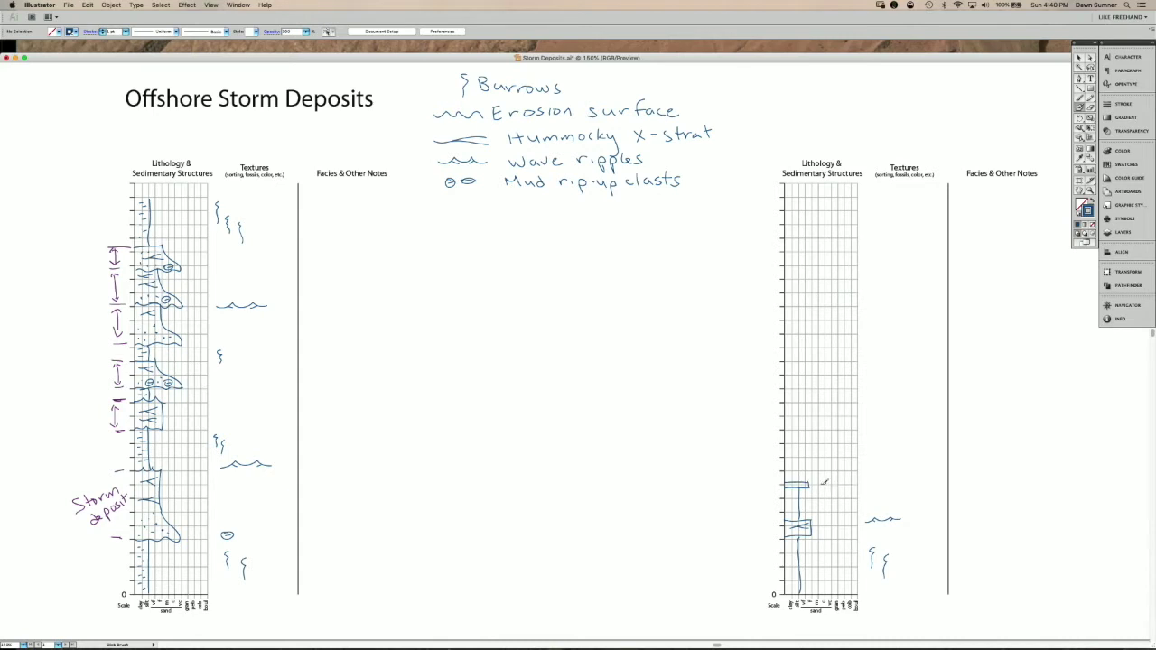
mouse_move(823, 484)
mouse_down()
mouse_move(850, 471)
mouse_move(799, 467)
mouse_move(798, 484)
mouse_up()
mouse_move(785, 464)
mouse_down()
mouse_move(812, 463)
mouse_move(793, 457)
mouse_move(812, 452)
mouse_up()
drag(823, 459, 863, 458)
drag(801, 451, 798, 432)
mouse_move(785, 431)
mouse_down()
mouse_move(813, 431)
mouse_move(810, 418)
mouse_move(794, 420)
mouse_move(810, 421)
mouse_up()
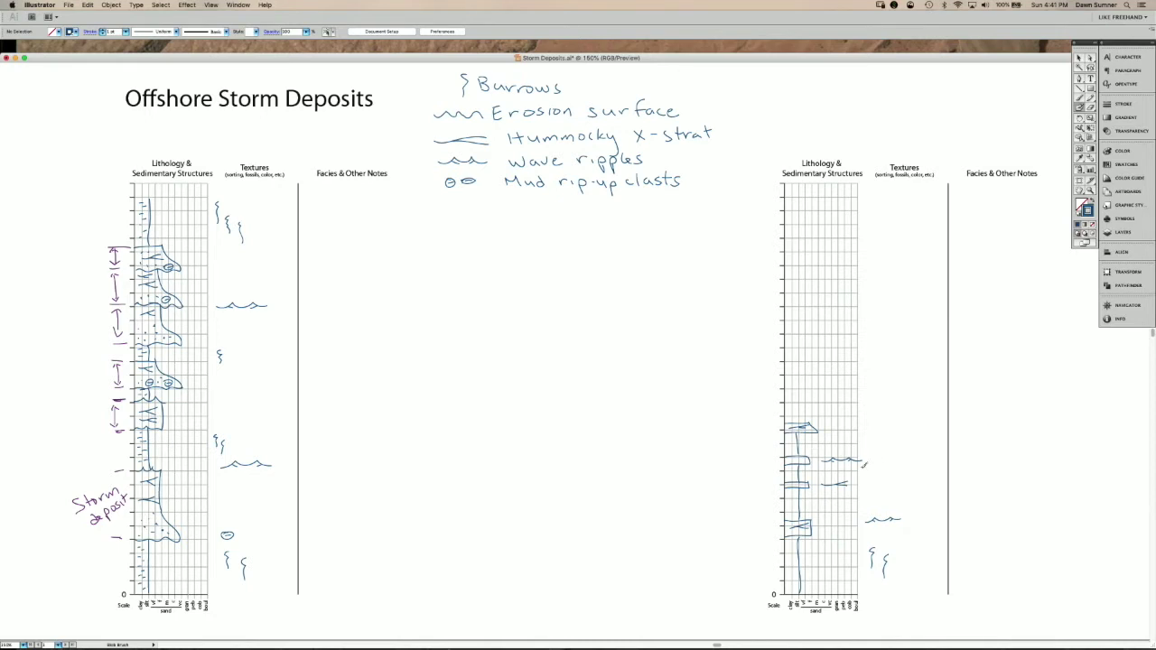
Fill the right-hand log's mudstone intervals with dash symbols and dot its thin sand beds.
drag(789, 588, 795, 586)
drag(789, 581, 795, 566)
drag(789, 541, 795, 509)
drag(788, 497, 794, 476)
drag(790, 470, 795, 443)
click(792, 460)
drag(788, 438, 795, 404)
drag(788, 411, 795, 409)
Add two thin storm beds to the right-hand log, one hummocky and one wave-rippled, topped by dashed mudstone.
mouse_move(789, 417)
mouse_down()
mouse_move(808, 400)
mouse_move(785, 389)
mouse_up()
drag(801, 392, 791, 395)
mouse_move(798, 390)
mouse_down()
mouse_move(805, 377)
mouse_move(785, 376)
mouse_up()
mouse_move(790, 380)
mouse_down()
mouse_move(850, 379)
mouse_move(798, 348)
mouse_up()
drag(790, 371, 795, 363)
drag(789, 359, 794, 357)
drag(789, 353, 795, 350)
click(799, 380)
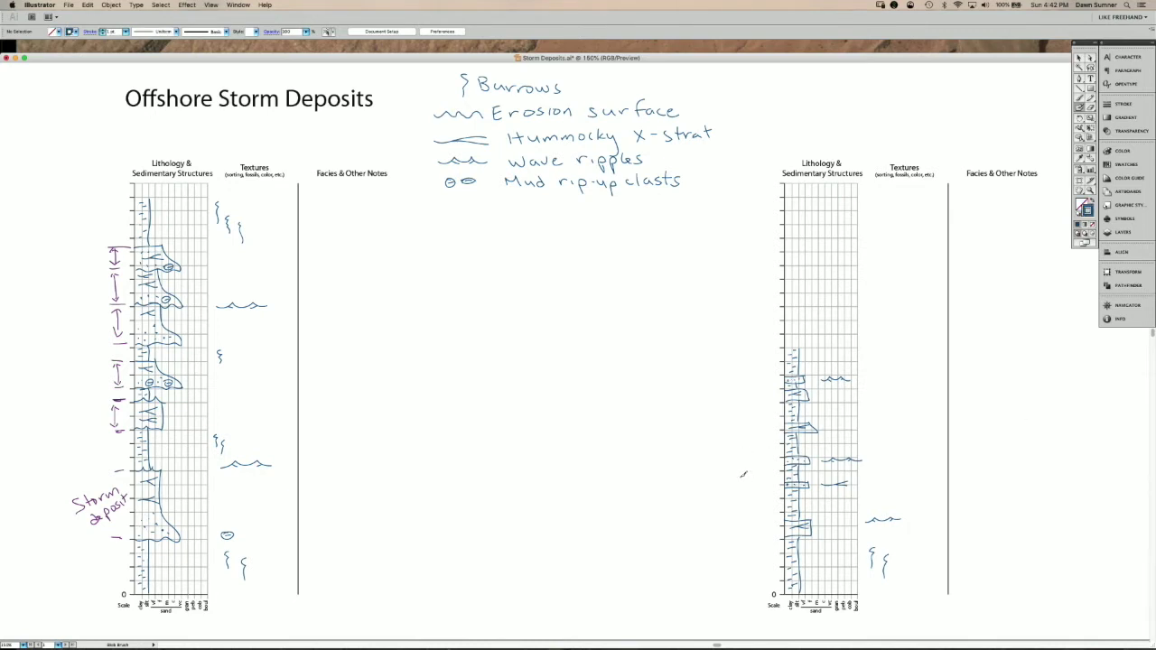
Set the stroke color to purple and draw double-headed correlation arrows between the two lowest storm beds of both logs.
click(1132, 165)
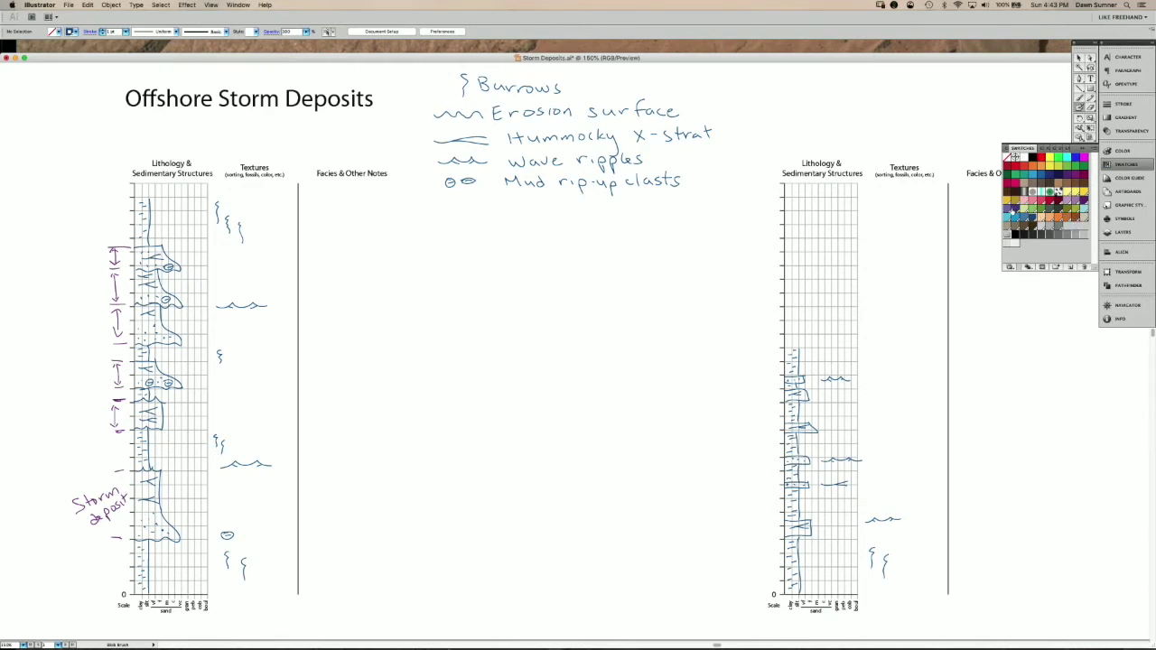
click(1123, 165)
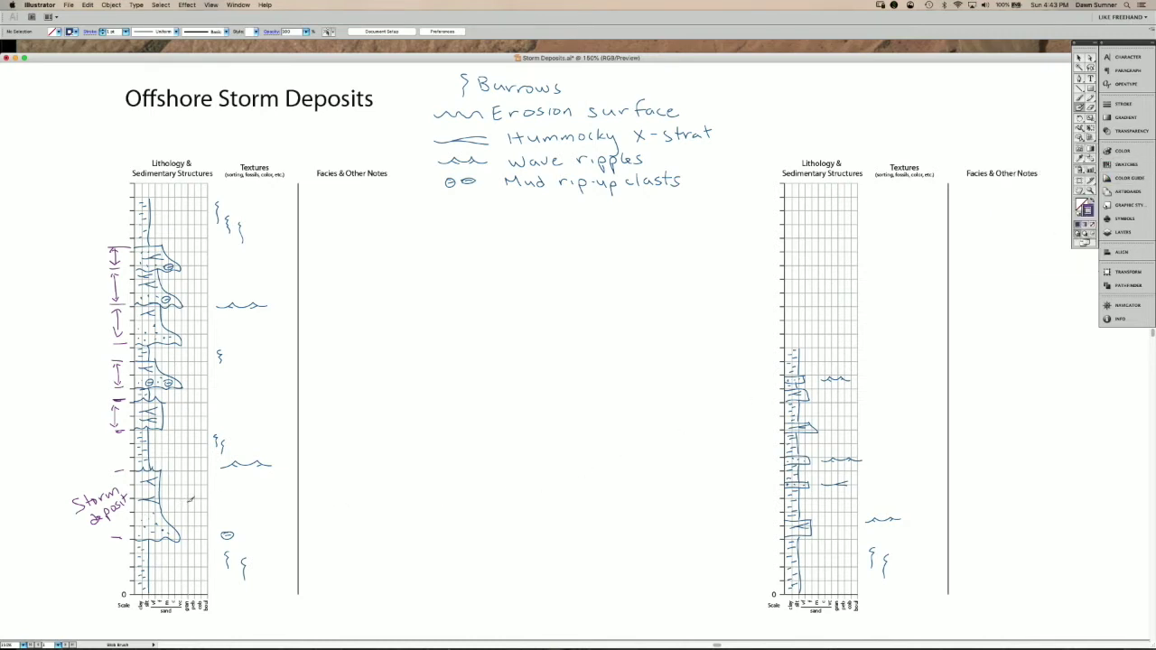
mouse_move(206, 500)
mouse_down()
mouse_move(669, 511)
mouse_move(782, 524)
mouse_move(772, 531)
mouse_up()
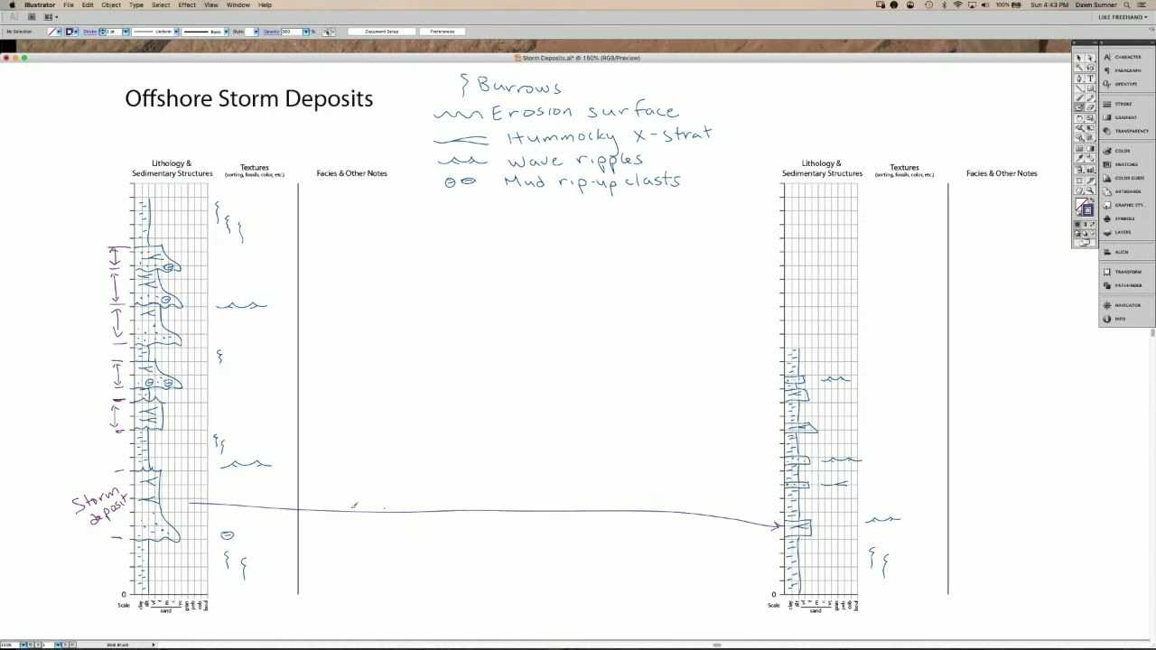
drag(195, 489, 197, 509)
mouse_move(176, 414)
mouse_down()
mouse_move(447, 407)
mouse_move(780, 481)
mouse_up()
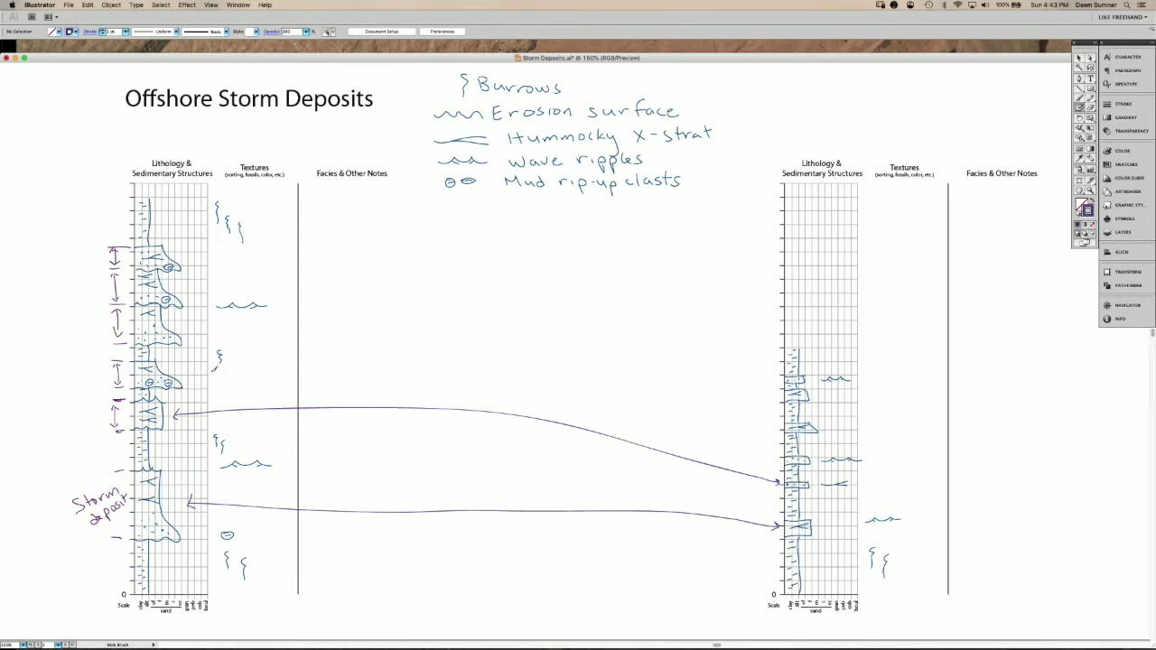
Draw double-headed correlation arrows linking the four upper storm deposits of the left log to their thin beds in the right log.
mouse_move(193, 371)
mouse_down()
mouse_move(563, 381)
mouse_move(780, 459)
mouse_up()
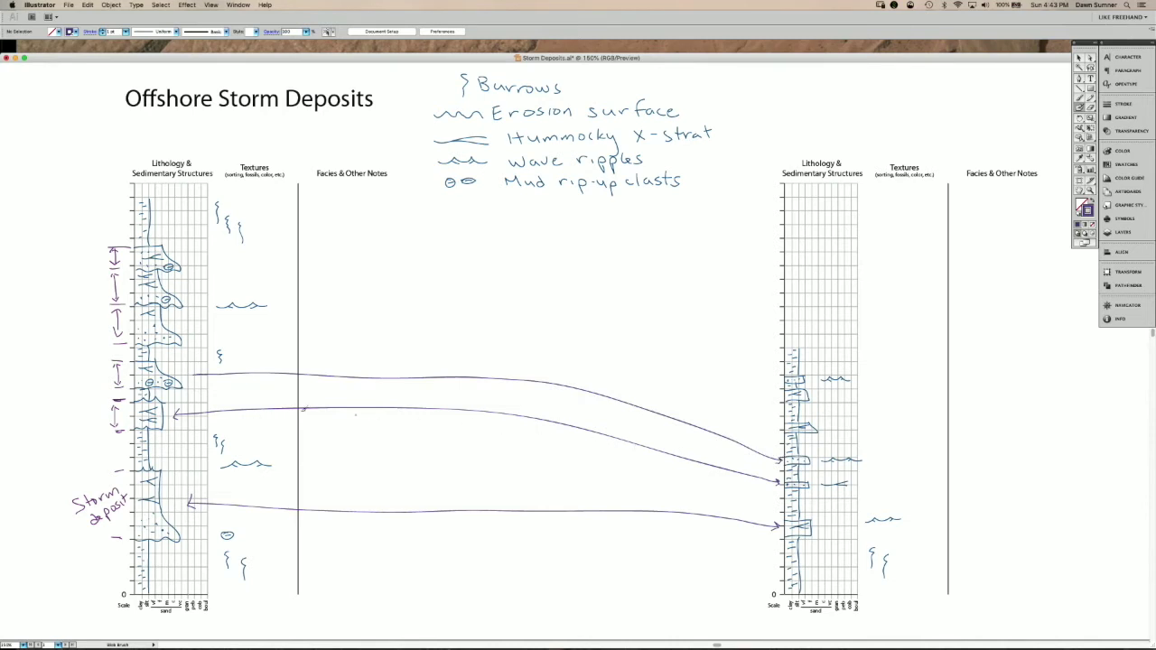
drag(197, 370, 197, 379)
mouse_move(193, 323)
mouse_down()
mouse_move(622, 365)
mouse_move(775, 420)
mouse_up()
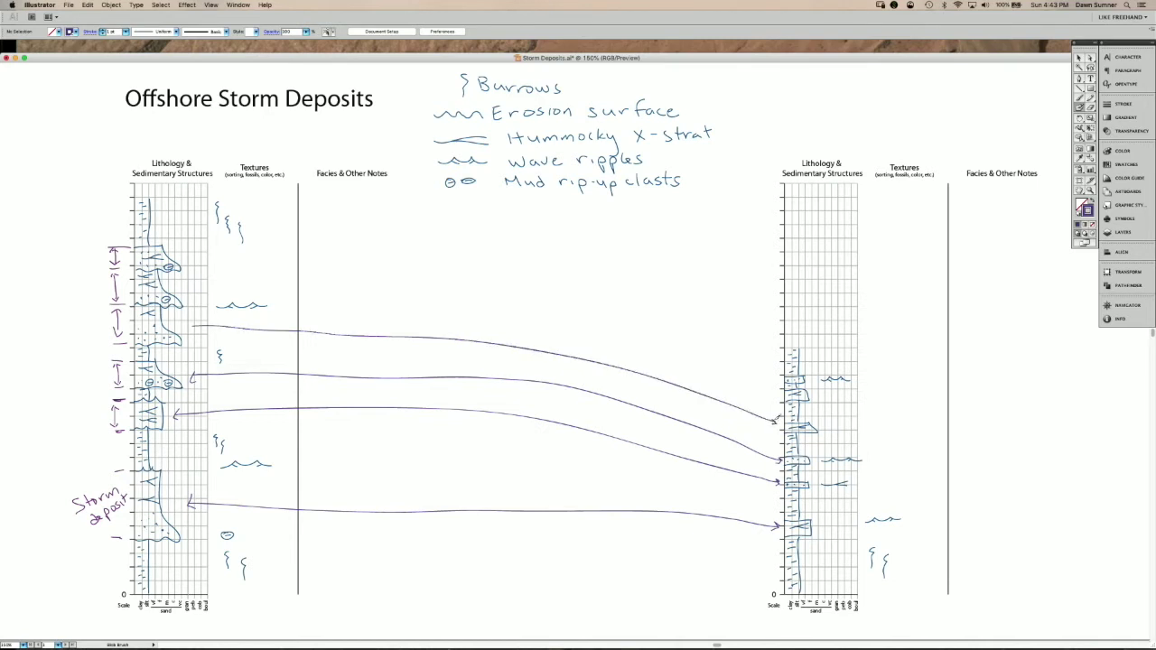
mouse_move(196, 333)
mouse_down()
mouse_move(201, 287)
mouse_move(408, 296)
mouse_move(571, 319)
mouse_move(772, 387)
mouse_up()
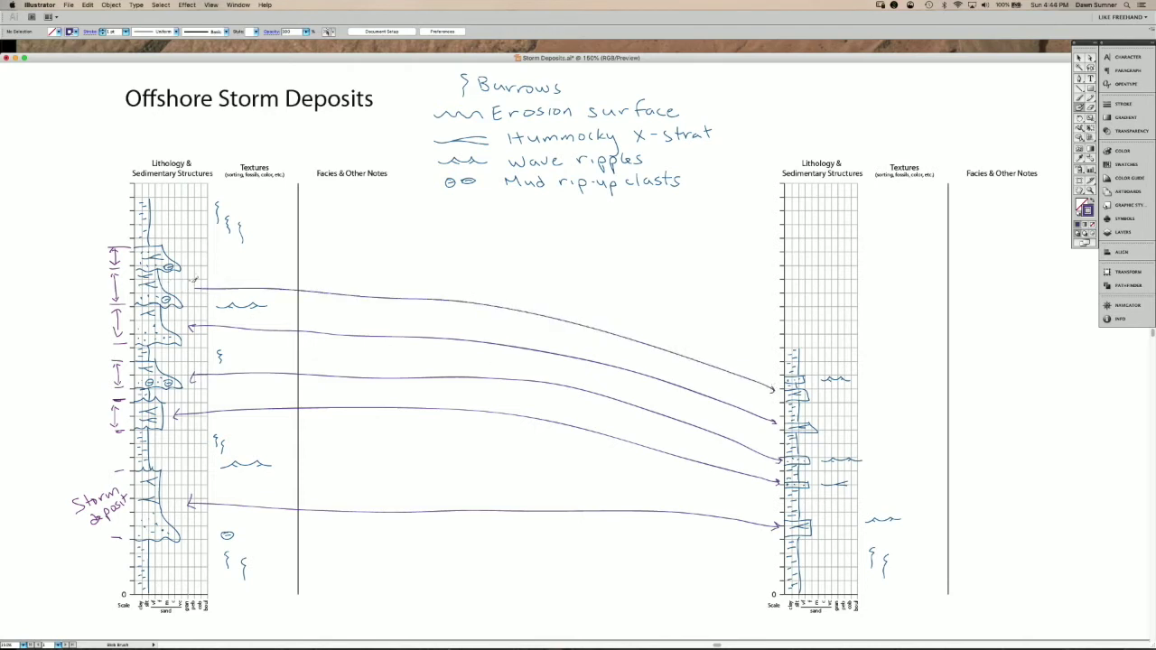
mouse_move(198, 284)
mouse_down()
mouse_move(197, 293)
mouse_move(307, 264)
mouse_move(452, 273)
mouse_move(680, 325)
mouse_move(776, 374)
mouse_up()
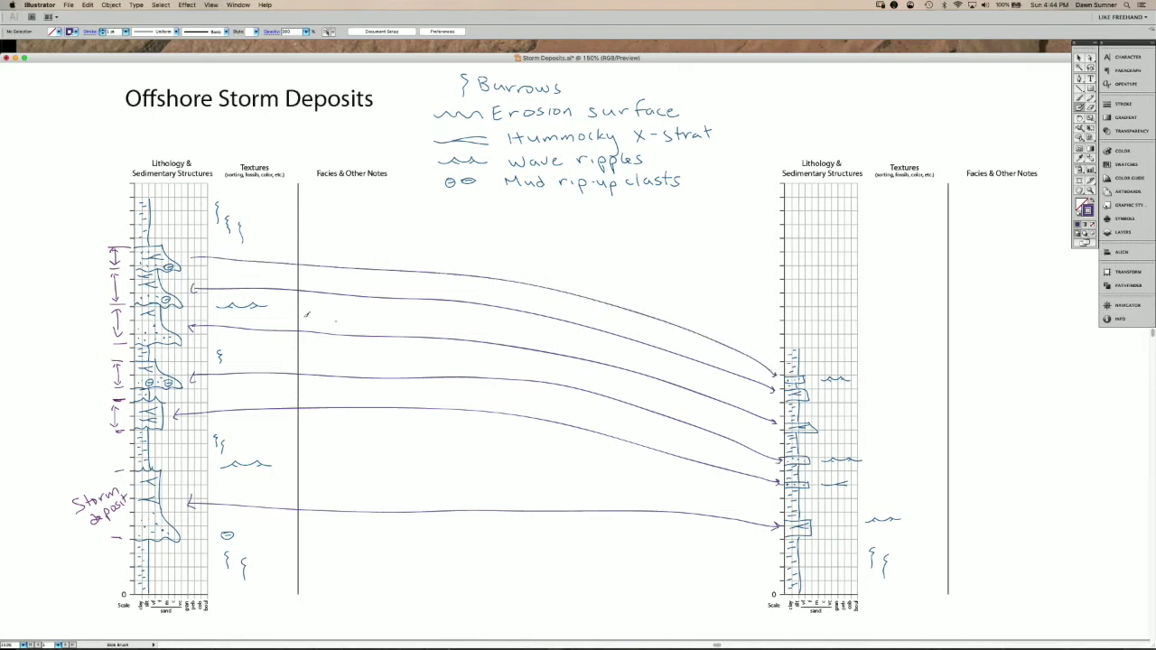
drag(197, 254, 196, 262)
Annotate the right log's uppermost bed and label the contact between the left log's two uppermost storm deposits "rock missing" with an arrow.
drag(799, 380, 786, 380)
drag(811, 381, 930, 393)
drag(907, 383, 917, 383)
drag(191, 268, 294, 273)
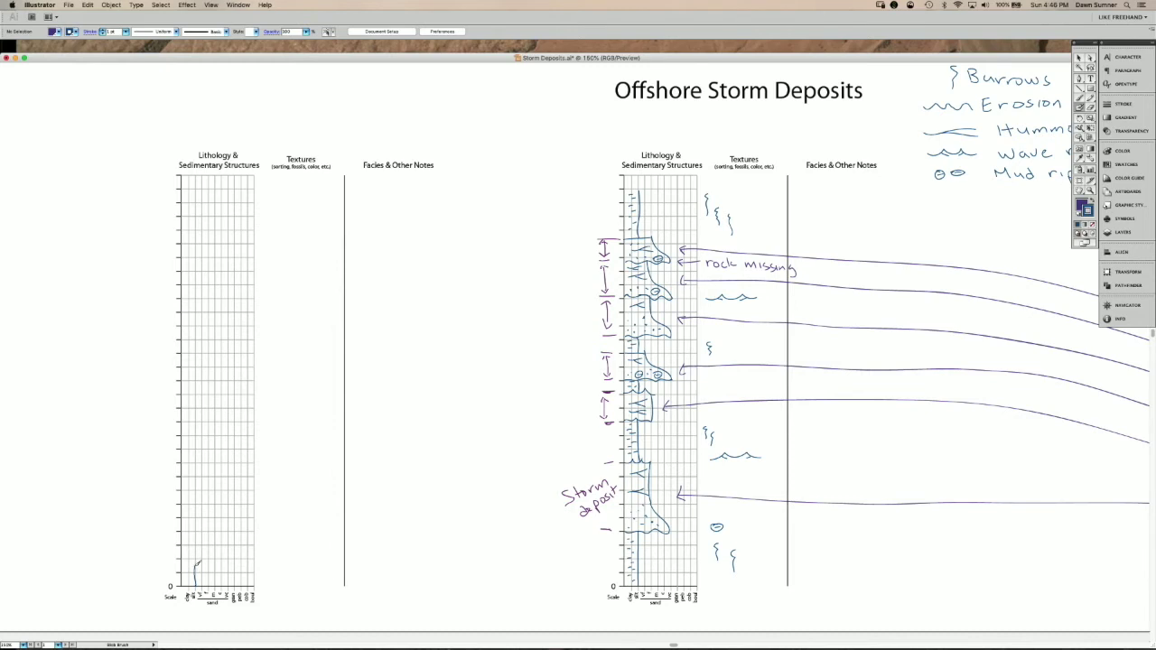
Draw a mudstone base and a fining-upward storm bed with erosional base, mud clasts and hummocky stratification in the far-left blank log, without fill.
key(slash)
drag(182, 561, 191, 566)
mouse_move(187, 572)
mouse_down()
mouse_move(189, 585)
mouse_move(201, 553)
mouse_move(243, 553)
mouse_up()
mouse_move(244, 548)
mouse_down()
mouse_move(214, 520)
mouse_move(205, 485)
mouse_up()
drag(203, 546, 231, 547)
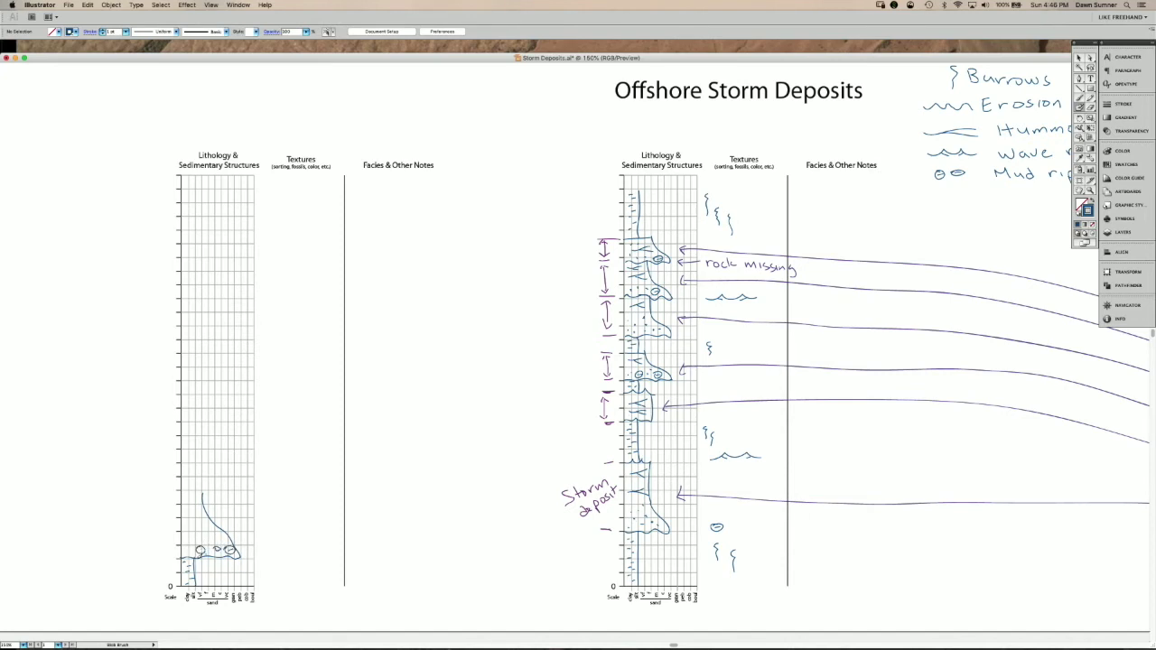
drag(190, 540, 212, 537)
drag(191, 512, 199, 507)
drag(211, 544, 214, 508)
Stack two more fining-upward storm beds on the first, with erosional bases, mud clasts, hummocky stratification and wave ripples.
drag(185, 501, 201, 502)
mouse_move(188, 491)
mouse_down()
mouse_move(244, 498)
mouse_move(242, 468)
mouse_move(212, 449)
mouse_move(211, 417)
mouse_up()
mouse_move(197, 477)
mouse_down()
mouse_move(236, 488)
mouse_move(200, 464)
mouse_move(196, 443)
mouse_move(204, 449)
mouse_up()
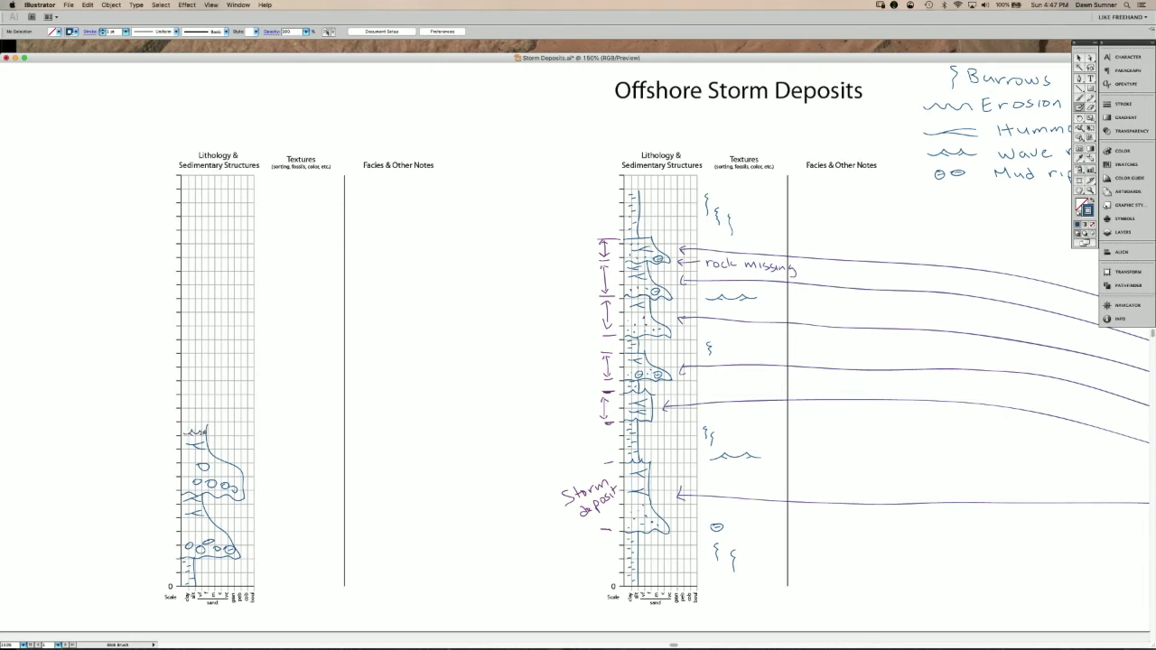
drag(184, 421, 205, 415)
drag(188, 421, 204, 418)
mouse_move(186, 414)
mouse_down()
mouse_move(238, 416)
mouse_move(205, 361)
mouse_up()
mouse_move(186, 376)
mouse_down()
mouse_move(203, 377)
mouse_move(204, 363)
mouse_move(195, 405)
mouse_move(218, 405)
mouse_move(199, 399)
mouse_up()
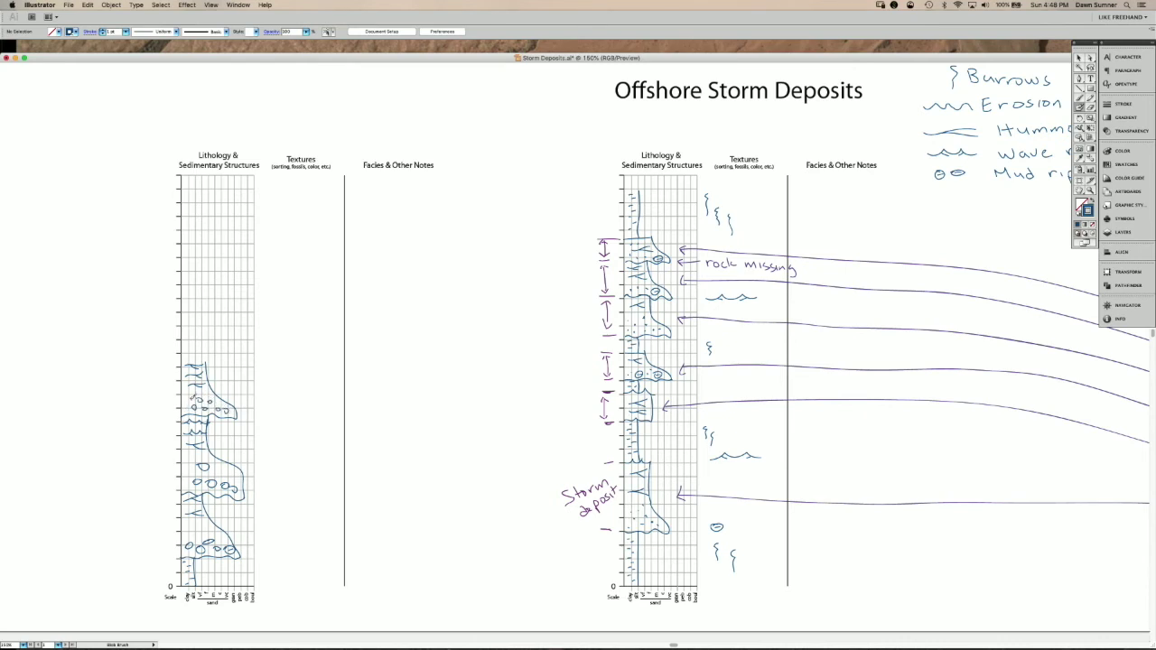
click(189, 398)
Draw a thin clast-rich bed overlain by an erosional, fining-upward bed with clasts above the third storm deposit.
mouse_move(190, 357)
mouse_down()
mouse_move(242, 356)
mouse_move(204, 346)
mouse_up()
drag(183, 347, 235, 354)
drag(236, 344, 208, 302)
mouse_move(187, 309)
mouse_down()
mouse_move(205, 310)
mouse_move(195, 342)
mouse_up()
drag(211, 344, 212, 343)
drag(222, 344, 222, 343)
Complete that bed with hummocky and ripple symbols and add a final clast-bearing, hummocky storm bed at the top of the log.
drag(187, 339, 195, 291)
drag(184, 296, 192, 296)
mouse_move(182, 293)
mouse_down()
mouse_move(199, 292)
mouse_move(210, 259)
mouse_up()
drag(193, 286, 220, 284)
mouse_move(187, 281)
mouse_down()
mouse_move(207, 274)
mouse_move(200, 264)
mouse_up()
Draw burrow symbols in the far-left log's Textures column beside the basal mudstone and three higher intervals.
drag(266, 567, 265, 585)
drag(282, 569, 282, 584)
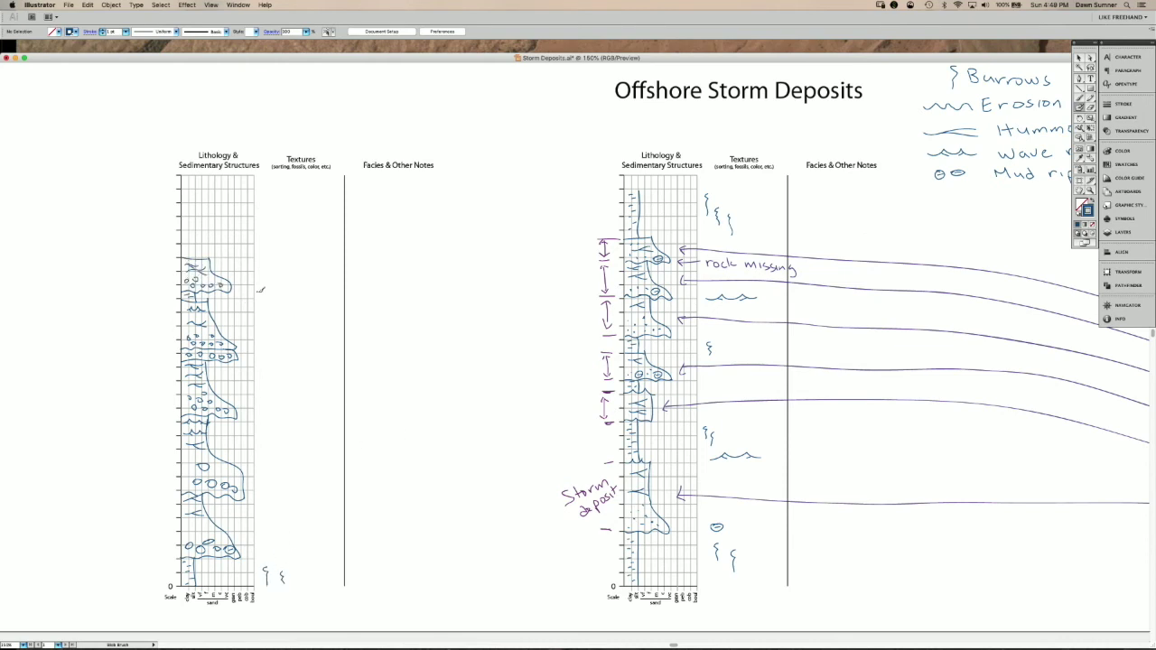
drag(262, 287, 261, 307)
drag(260, 365, 261, 384)
drag(260, 419, 259, 435)
Set the stroke color to purple and bracket the individual storm deposits beside the far-left log with double-headed vertical arrows.
click(1127, 164)
click(1015, 208)
click(1126, 164)
mouse_move(154, 429)
mouse_down()
mouse_move(152, 486)
mouse_move(161, 483)
mouse_up()
drag(149, 436, 160, 434)
mouse_move(165, 351)
mouse_down()
mouse_move(164, 363)
mouse_move(170, 344)
mouse_up()
drag(166, 299, 170, 348)
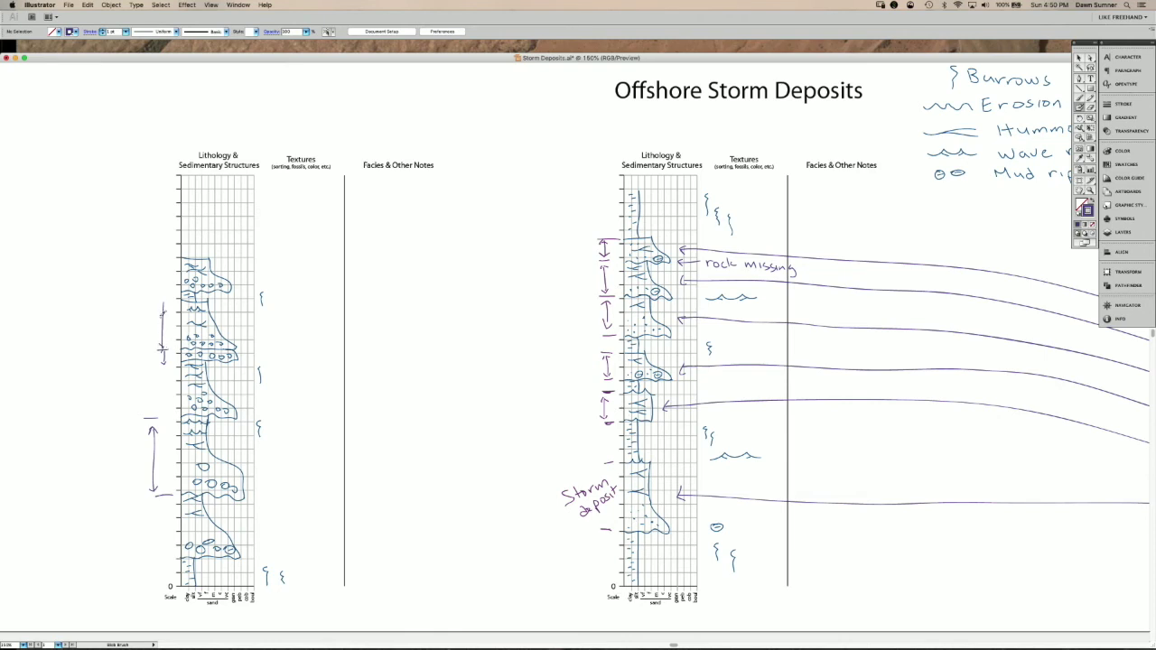
drag(159, 307, 168, 307)
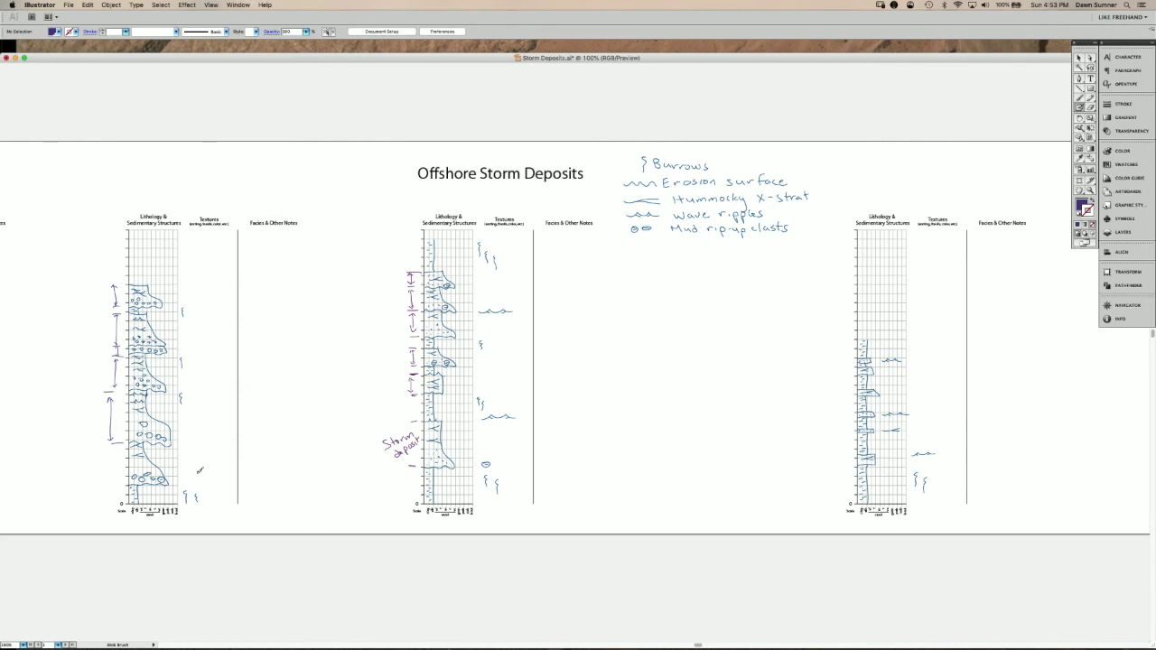
Restore a purple stroke without fill and handwrite "Fine upward" and "± erosional base" between the middle and right logs.
key(shift+x)
key(super+z)
key(super+z)
key(super+z)
mouse_move(596, 271)
mouse_down()
mouse_move(593, 291)
mouse_move(611, 269)
mouse_move(622, 296)
mouse_move(638, 297)
mouse_move(742, 295)
mouse_move(764, 275)
mouse_up()
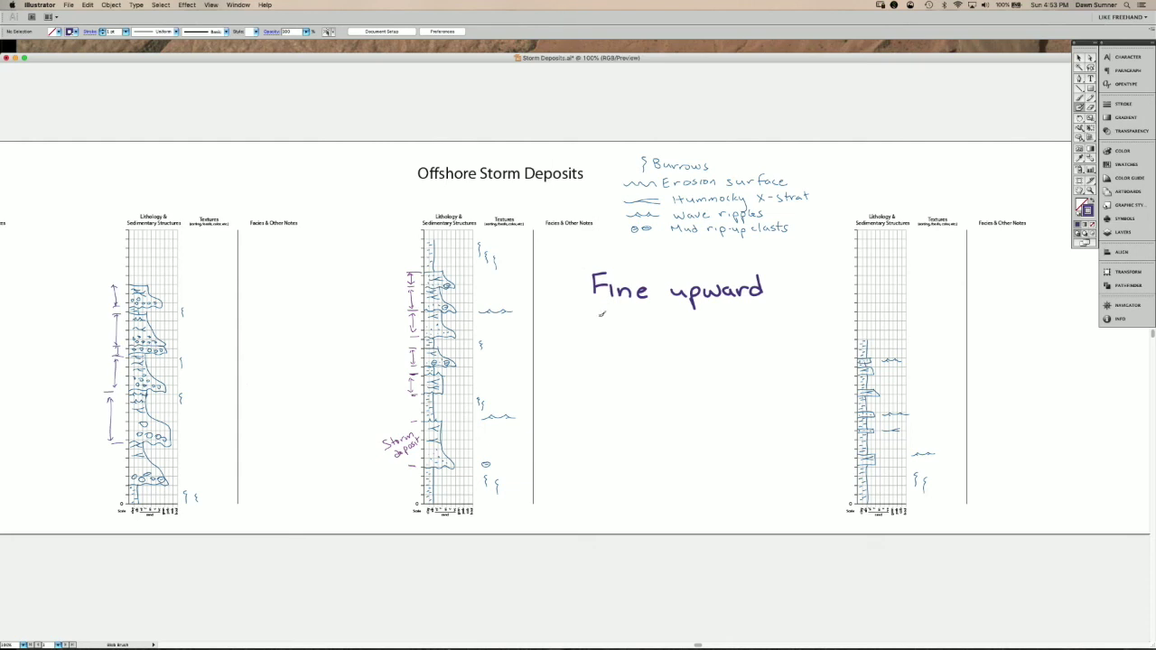
mouse_move(588, 318)
mouse_down()
mouse_move(605, 317)
mouse_move(606, 332)
mouse_move(725, 328)
mouse_up()
mouse_move(728, 309)
mouse_down()
mouse_move(728, 329)
mouse_move(755, 322)
mouse_up()
mouse_move(767, 318)
mouse_down()
mouse_move(761, 326)
mouse_move(795, 321)
mouse_up()
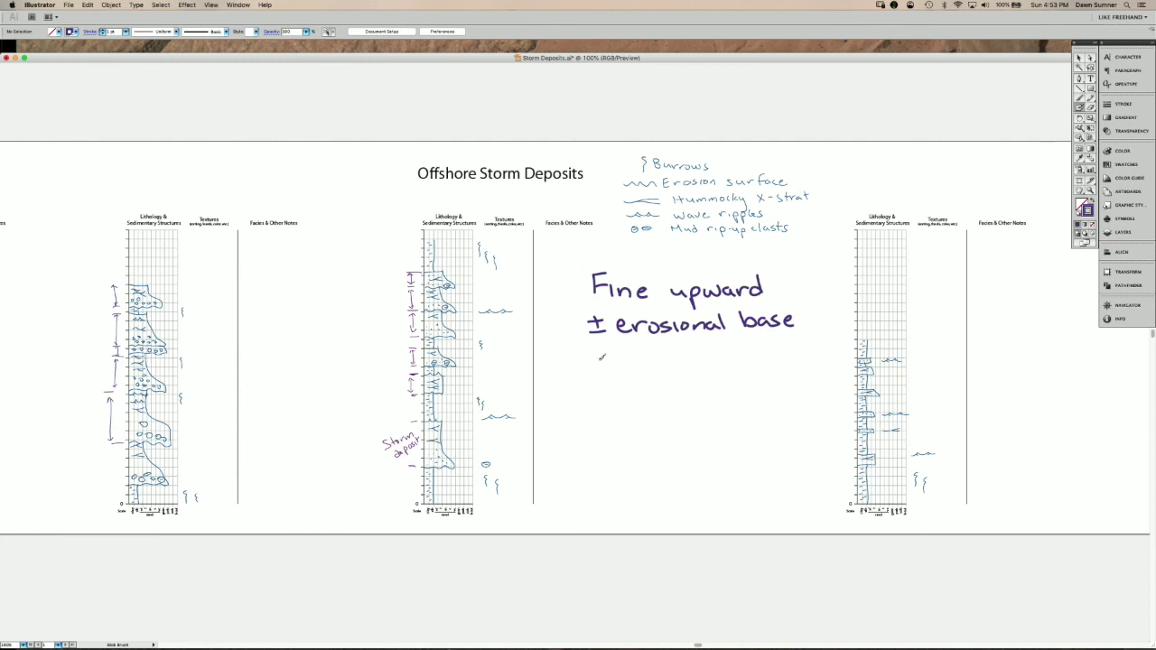
Handwrite "HCS" and "Wave ripples" as two further lines below the erosional base note.
mouse_move(594, 355)
mouse_down()
mouse_move(594, 374)
mouse_move(612, 374)
mouse_up()
drag(595, 364, 646, 372)
mouse_move(592, 394)
mouse_down()
mouse_move(603, 403)
mouse_move(614, 392)
mouse_move(632, 412)
mouse_move(644, 395)
mouse_move(656, 408)
mouse_up()
drag(659, 403, 746, 407)
drag(746, 395, 735, 409)
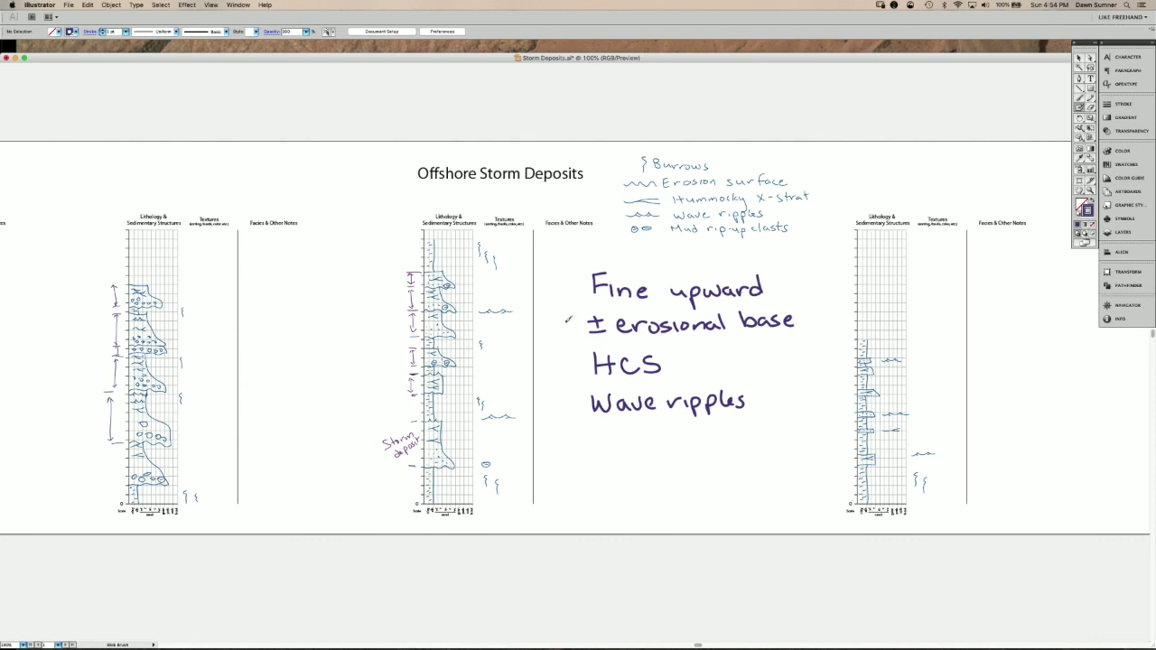
Number the erosional base, HCS and wave ripples lines 1), 2) and 3).
drag(566, 320, 577, 338)
drag(562, 361, 578, 376)
mouse_move(563, 397)
mouse_down()
mouse_move(562, 417)
mouse_move(582, 408)
mouse_move(573, 426)
mouse_up()
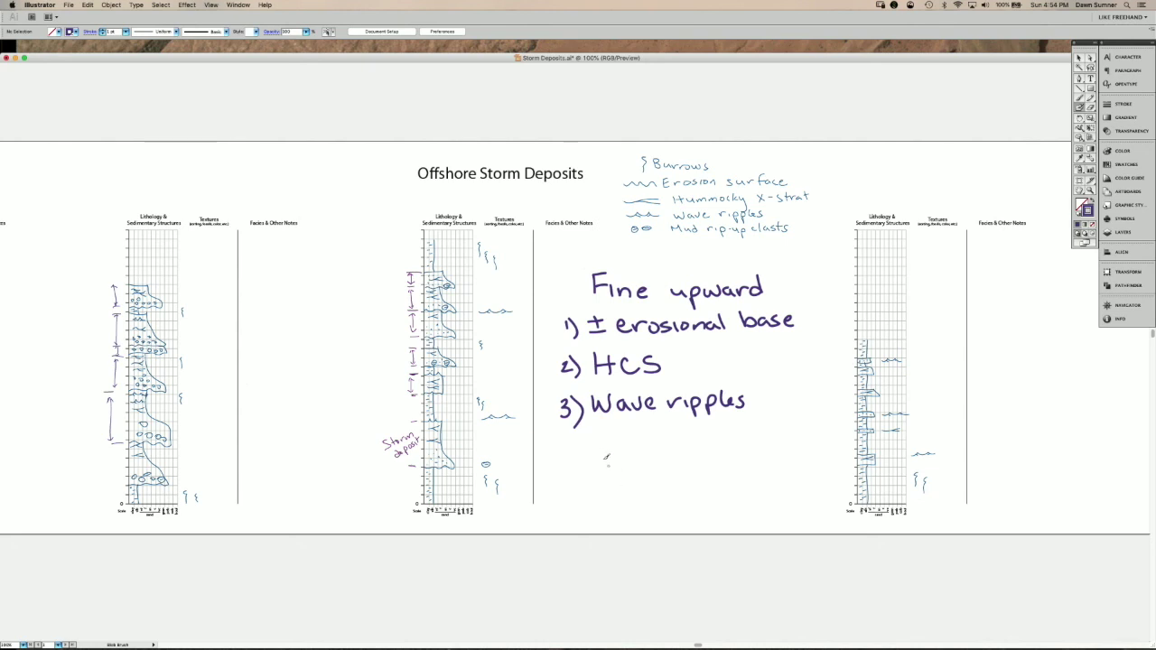
Handwrite "± mudstone btw storms" below the numbered list and mark the HCS line with two stars.
drag(570, 454, 595, 466)
mouse_move(612, 450)
mouse_down()
mouse_move(611, 462)
mouse_move(637, 463)
mouse_move(647, 447)
mouse_move(652, 460)
mouse_move(678, 457)
mouse_up()
drag(674, 445, 733, 452)
drag(737, 437, 740, 452)
mouse_move(746, 446)
mouse_down()
mouse_move(753, 437)
mouse_move(762, 452)
mouse_up()
mouse_move(755, 440)
mouse_down()
mouse_move(780, 449)
mouse_move(789, 437)
mouse_up()
mouse_move(652, 473)
mouse_down()
mouse_move(643, 489)
mouse_move(704, 477)
mouse_up()
drag(701, 488, 724, 488)
drag(735, 469, 724, 488)
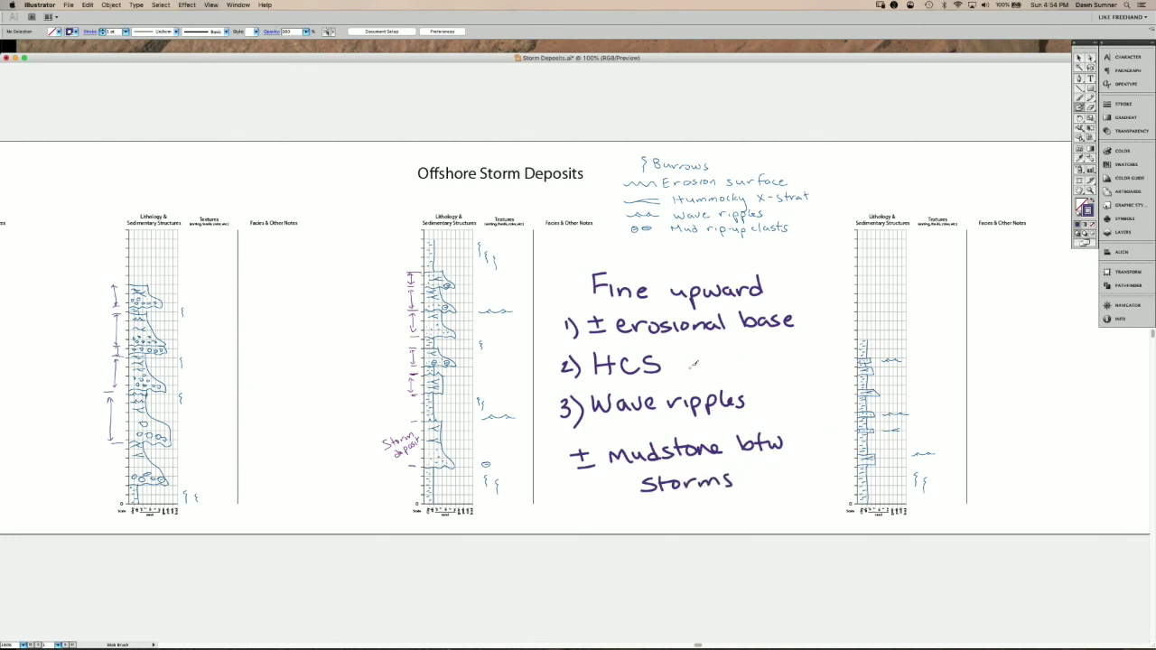
mouse_move(692, 352)
mouse_down()
mouse_move(696, 368)
mouse_move(721, 358)
mouse_move(706, 370)
mouse_move(719, 370)
mouse_move(721, 358)
mouse_up()
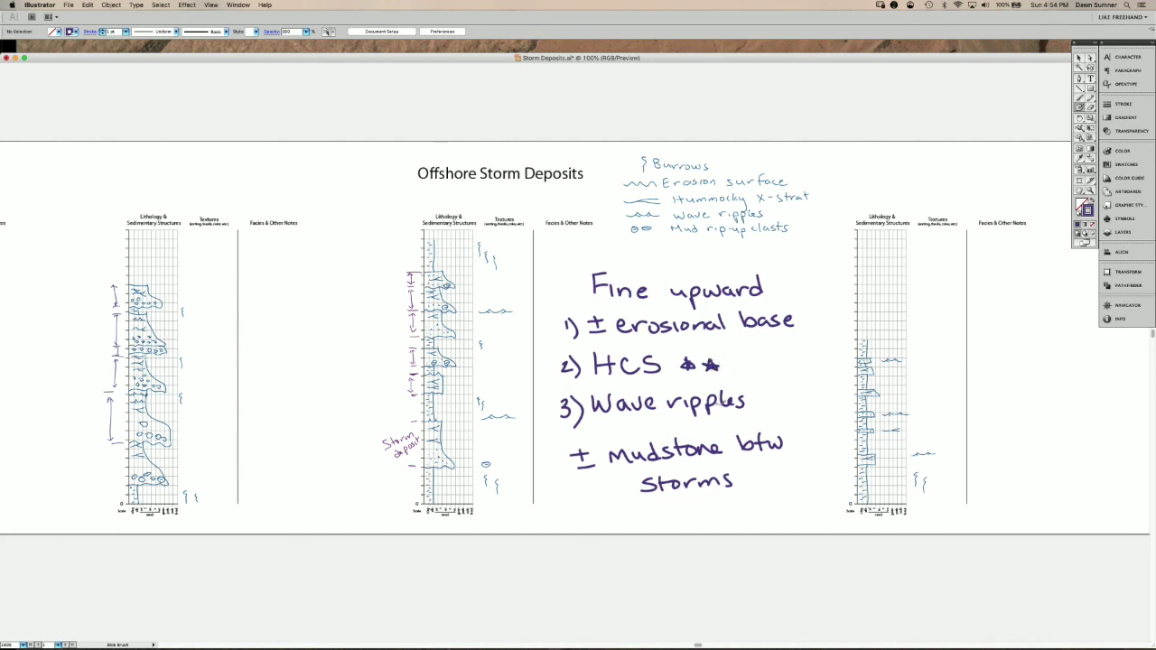